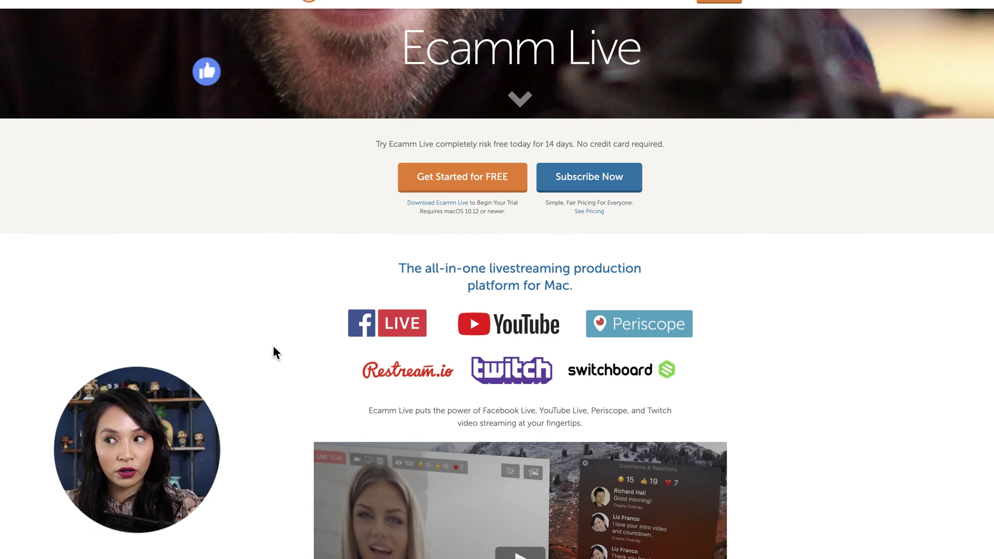
Look over the Ecamm Live website and switch its plan comparison to monthly pricing.
scroll(750, 361, down, 2)
scroll(751, 361, up, 5)
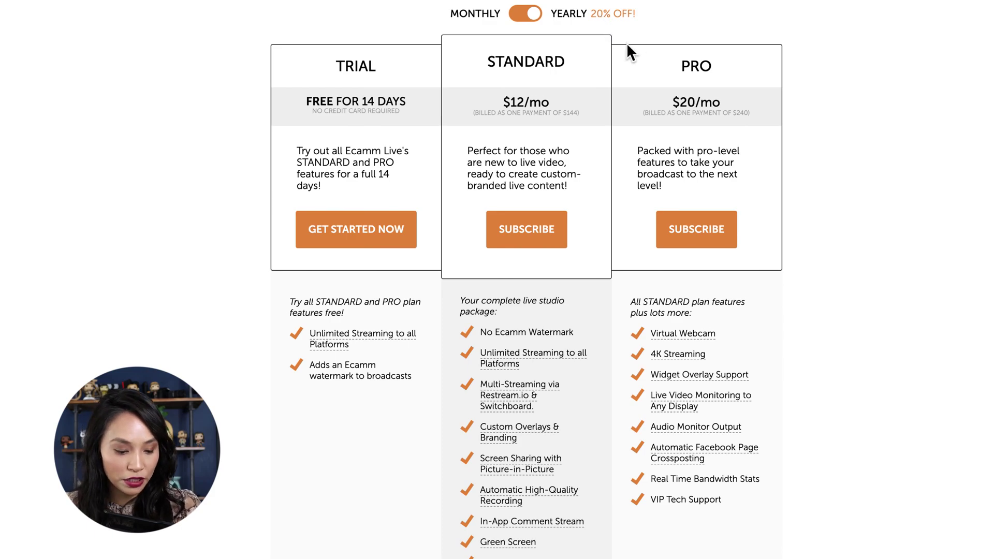
click(517, 15)
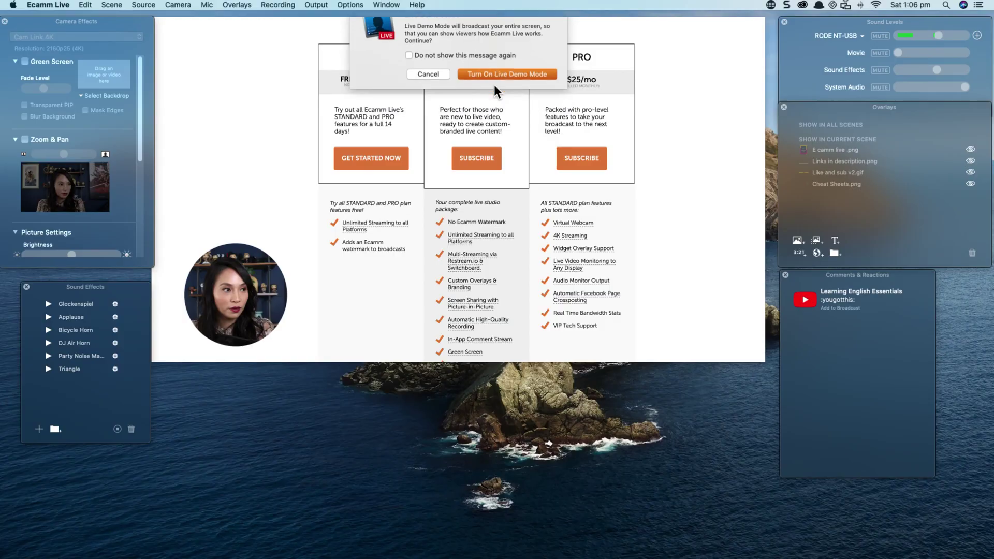
Turn on Live Demo Mode and switch the broadcast from the shared web page to the full camera view.
click(494, 85)
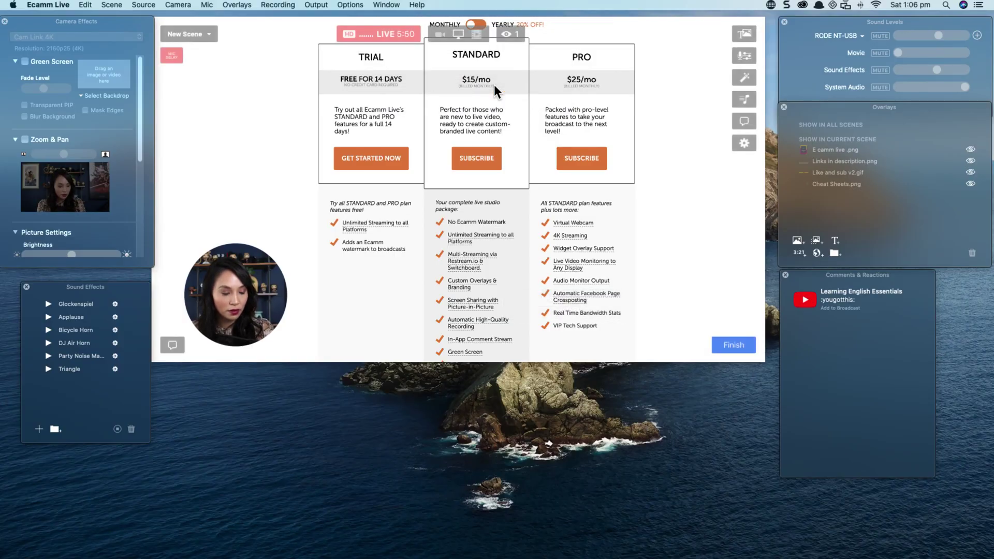
click(440, 34)
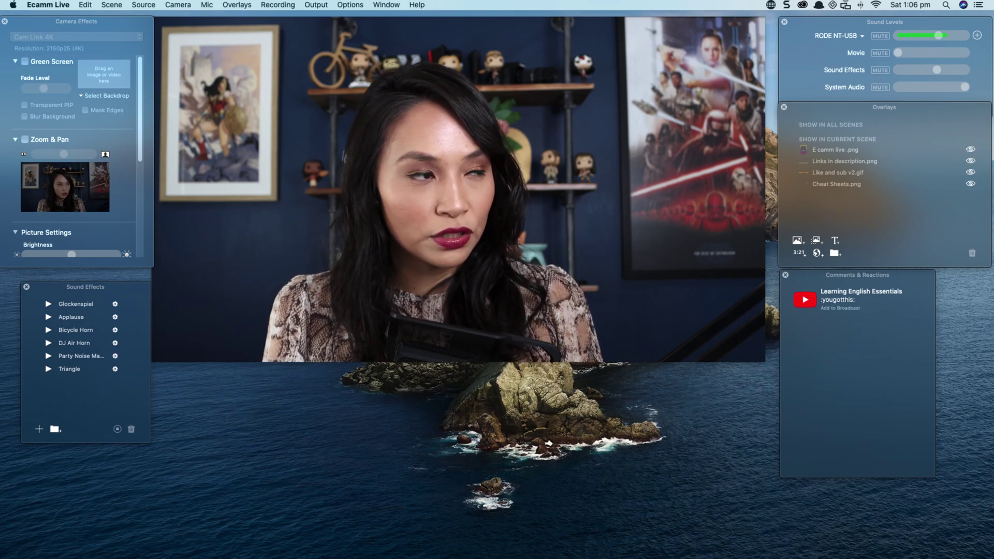
mouse_move(388, 193)
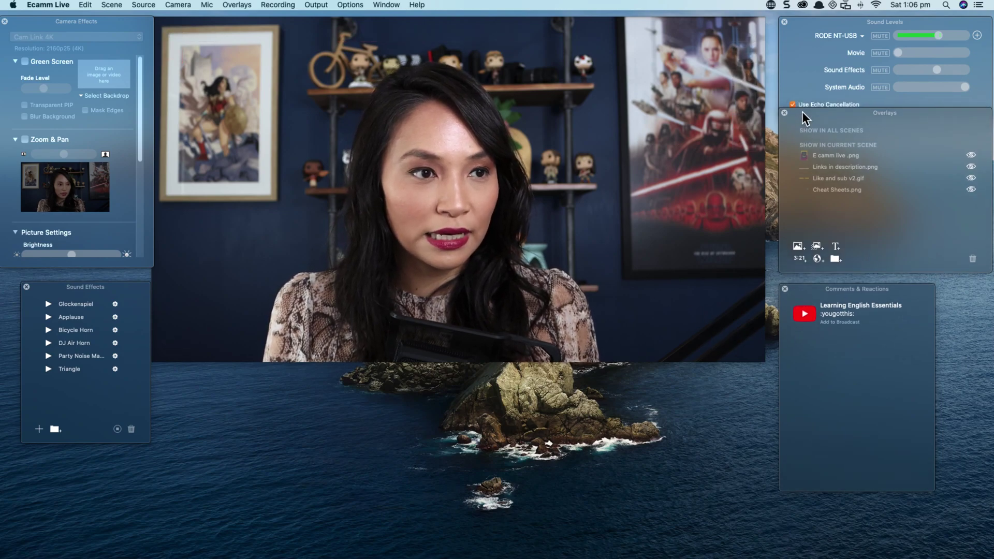
mouse_move(480, 111)
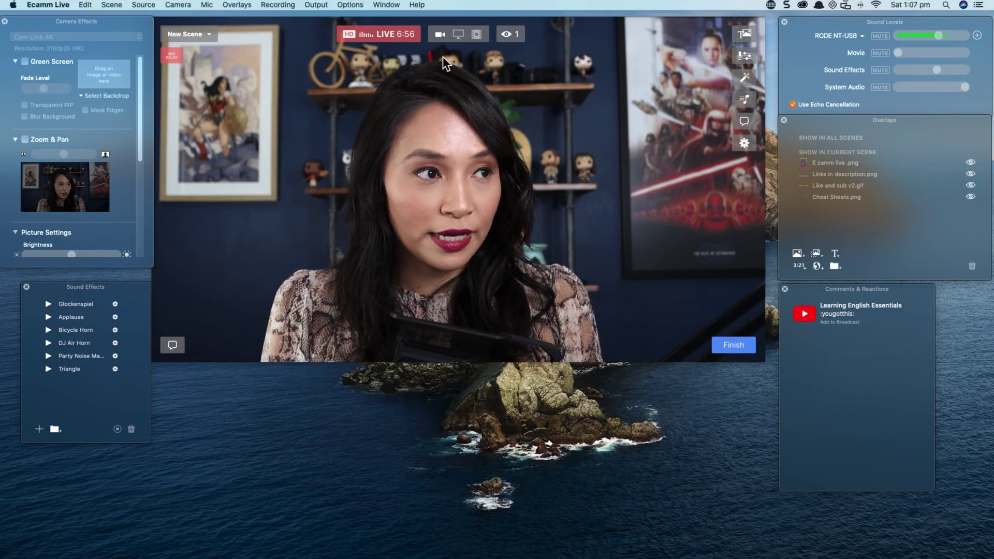
Share the primary display in the broadcast and zoom out the shared image.
click(455, 33)
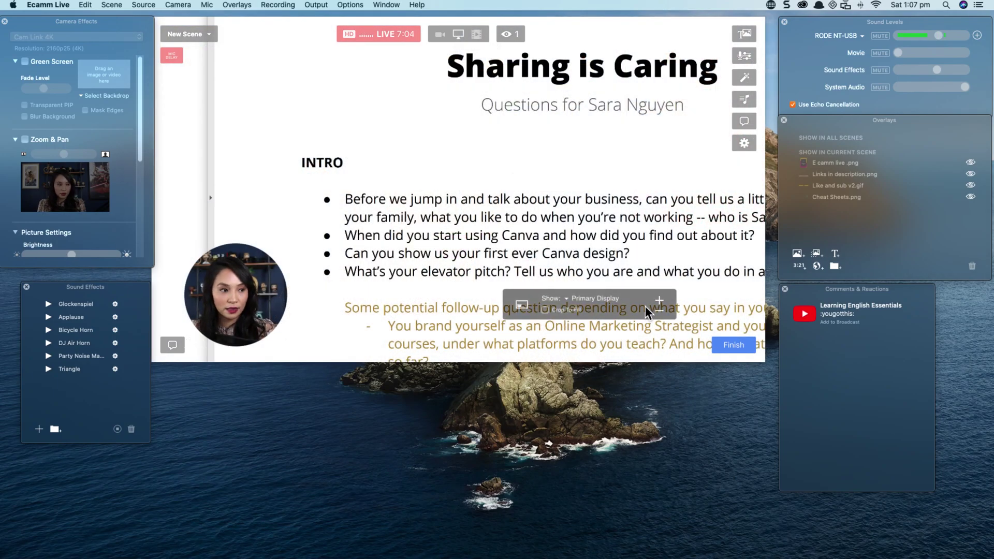
click(659, 312)
click(659, 313)
click(659, 313)
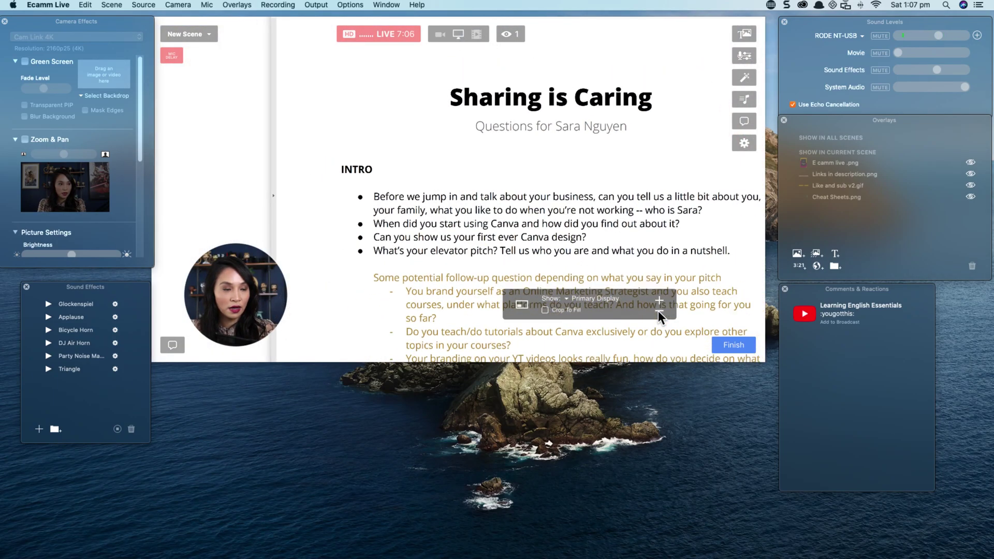
click(659, 312)
Switch the shared source from the primary display to the Acrobat Pro DC application.
click(457, 34)
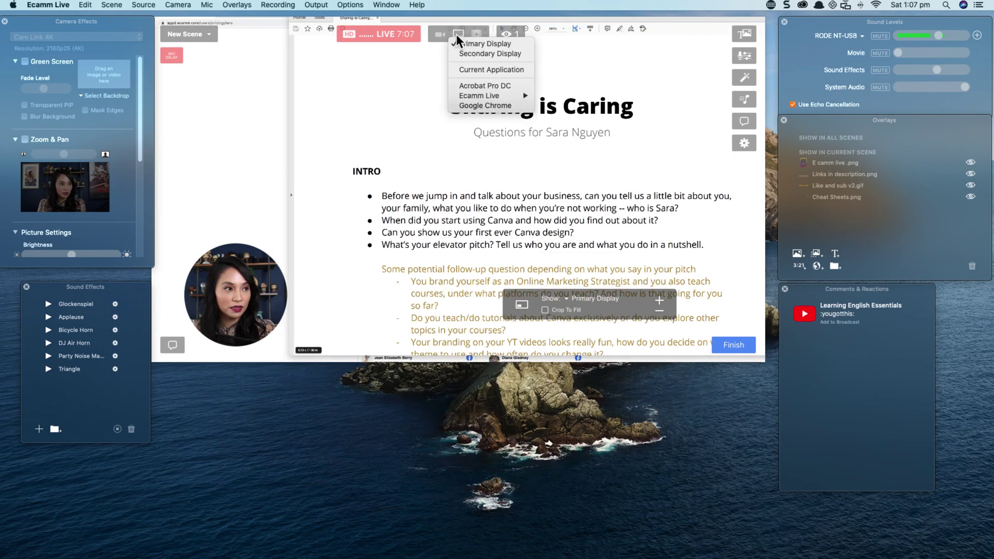
click(523, 82)
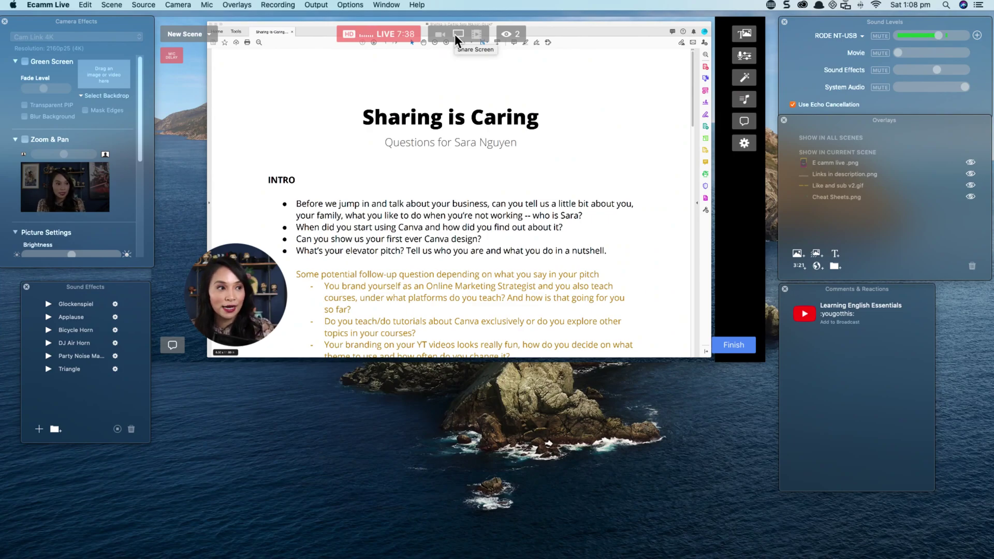
click(455, 36)
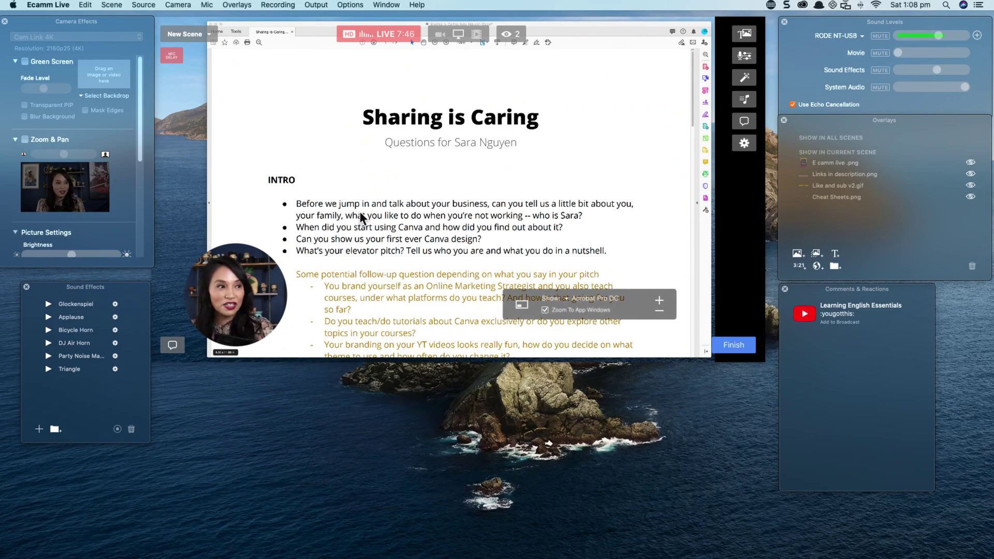
mouse_move(234, 291)
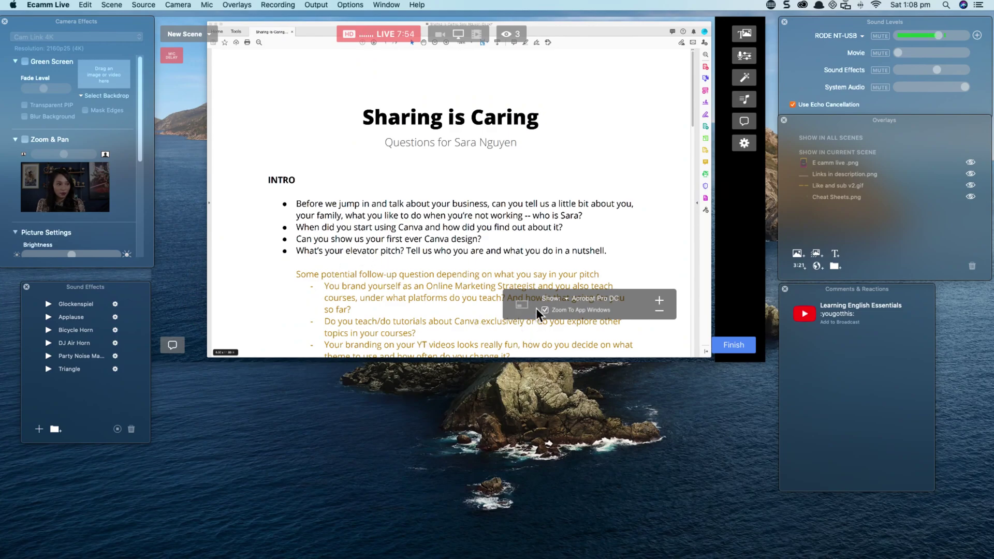
scroll(484, 316, down, 5)
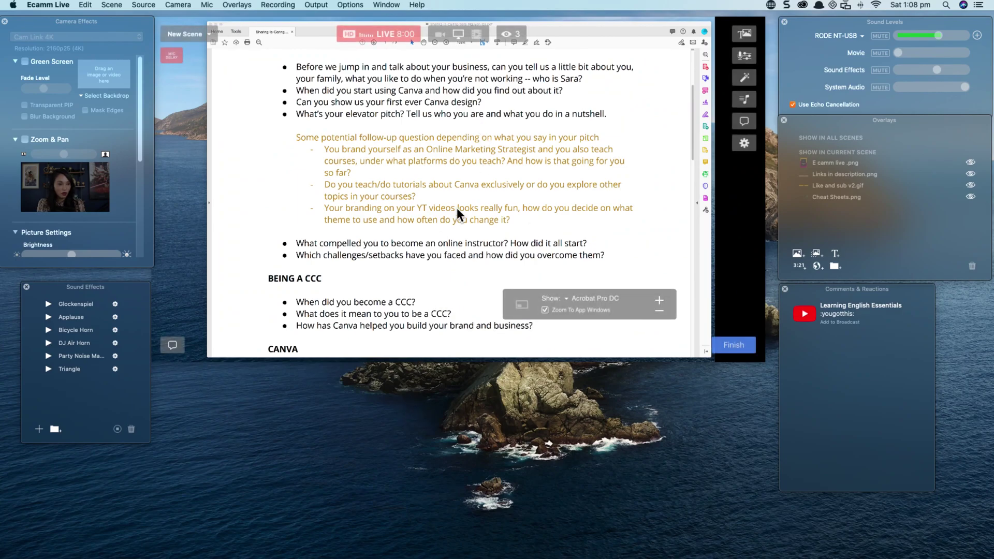
Resize the picture-in-picture camera circle and reposition it near the lower-left corner of the shared document.
click(523, 306)
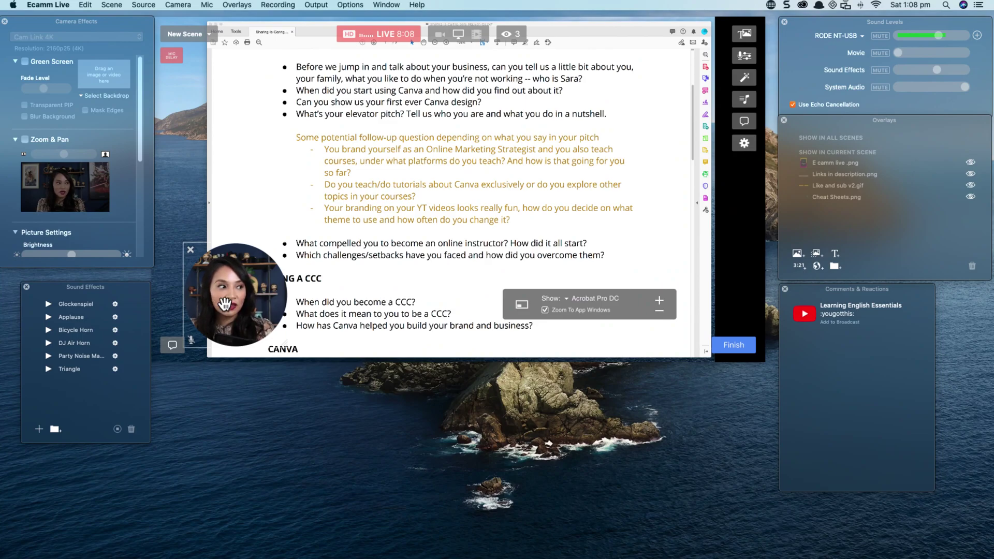
drag(260, 303, 265, 274)
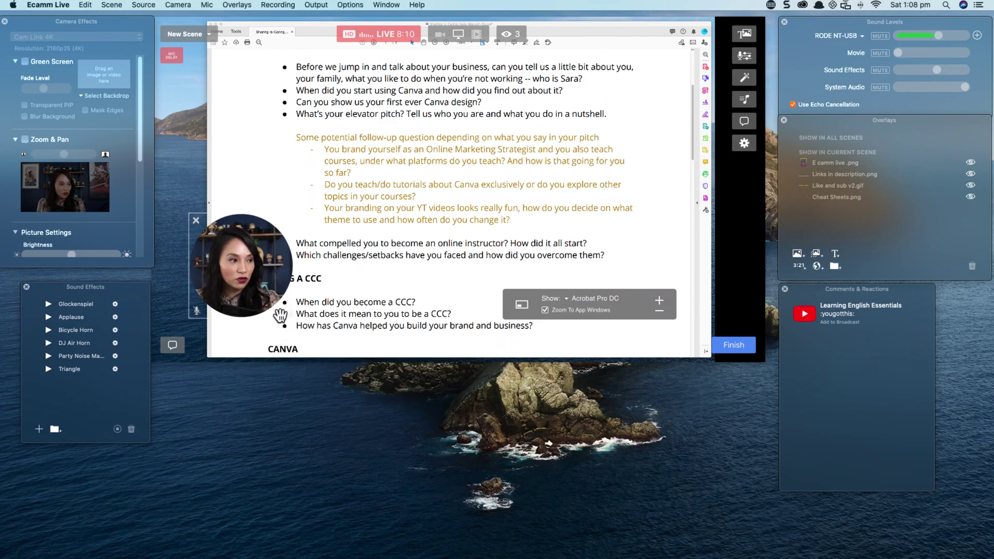
drag(288, 314, 241, 267)
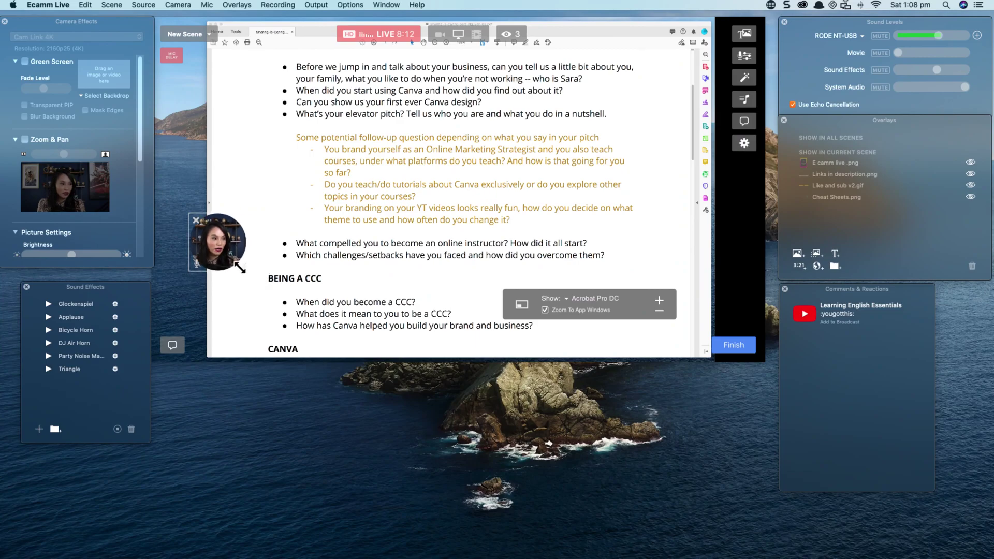
drag(212, 235, 202, 297)
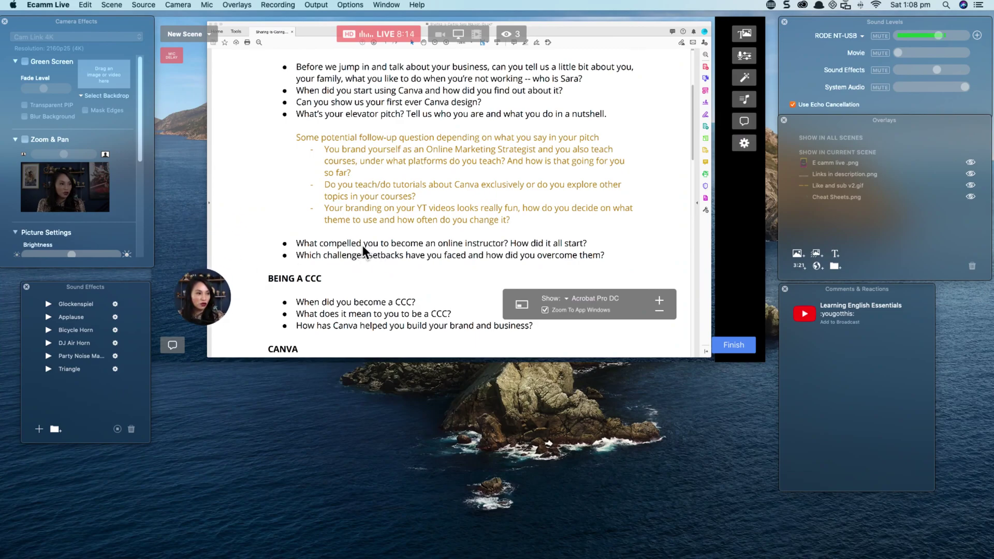
drag(225, 317, 334, 284)
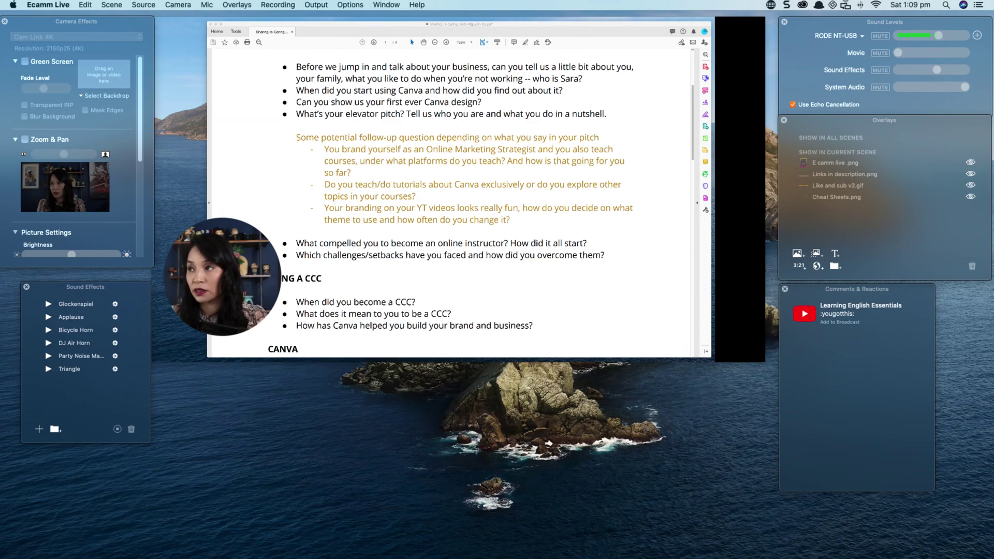
Turn on the PinPoint Pro pointer highlight and readjust the camera circle's size and place in the scene's lower-left corner.
key(super+shift+p)
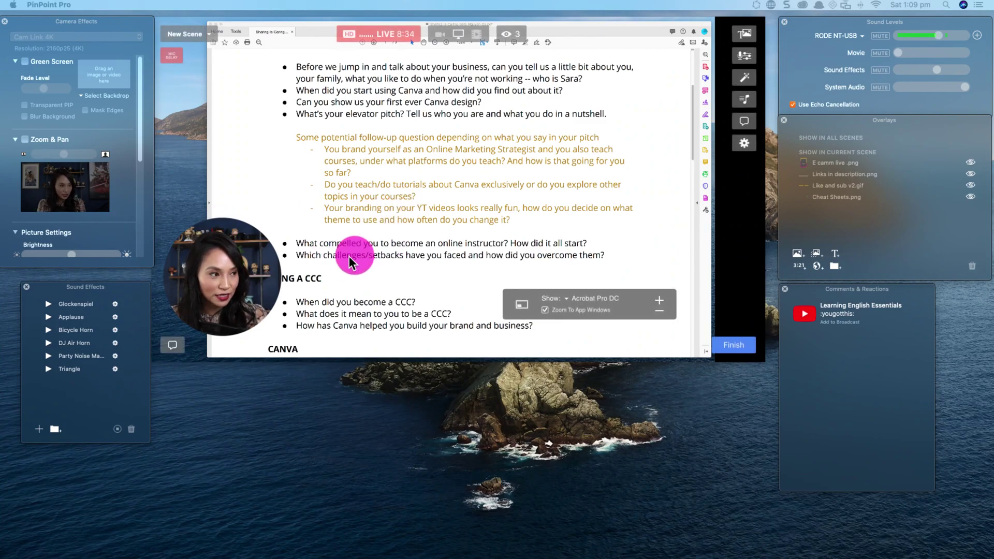
drag(289, 338, 268, 324)
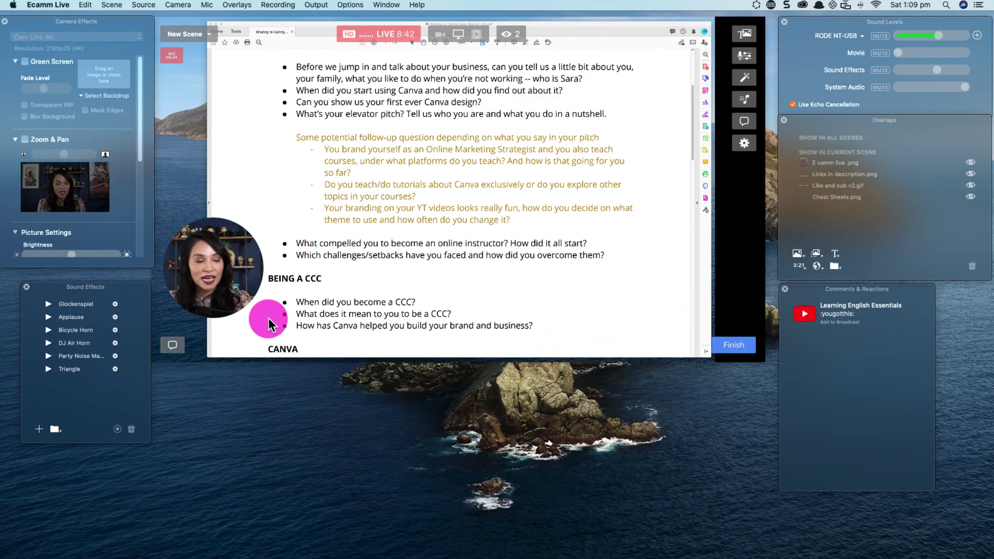
mouse_move(220, 283)
mouse_down()
mouse_move(226, 207)
mouse_move(224, 276)
mouse_move(224, 266)
mouse_up()
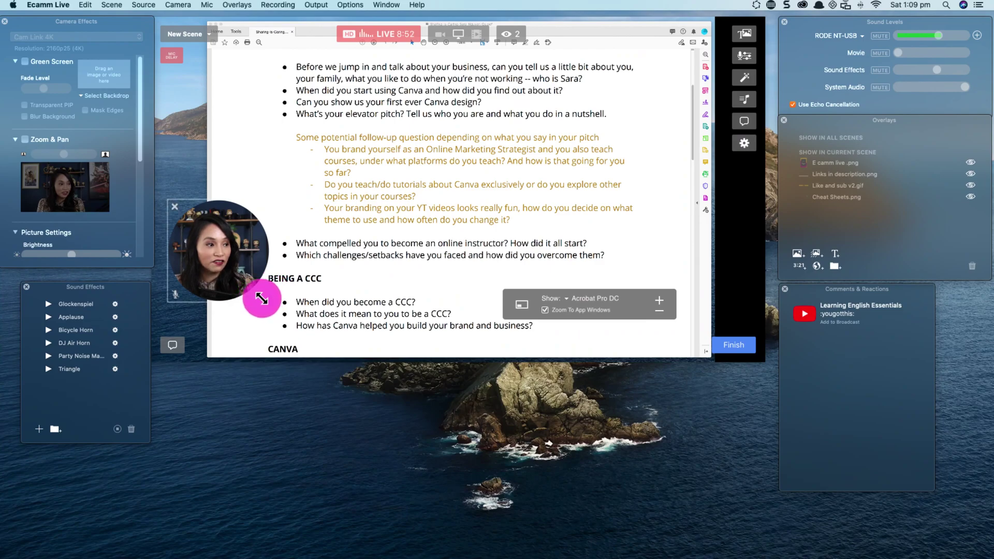
drag(226, 263, 219, 294)
drag(256, 330, 262, 285)
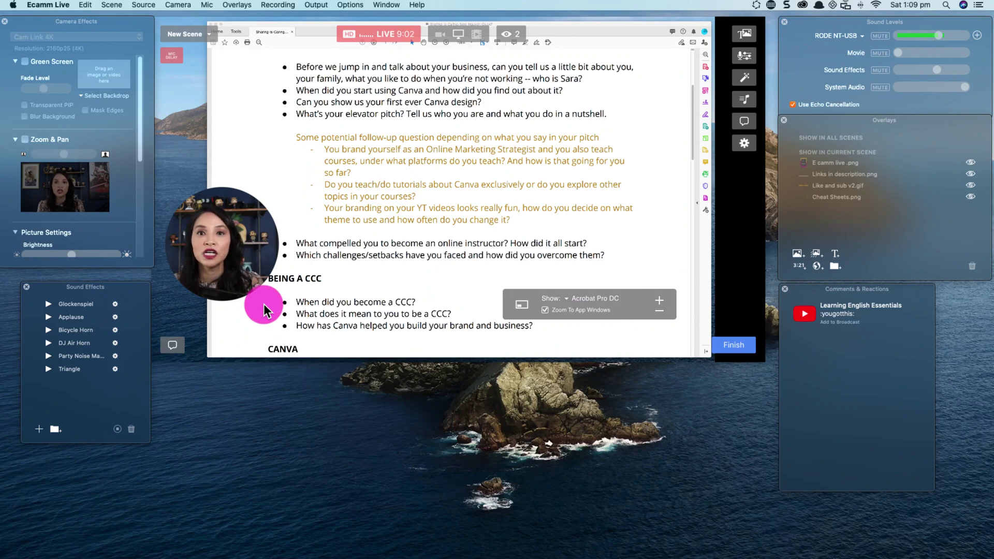
drag(264, 311, 237, 310)
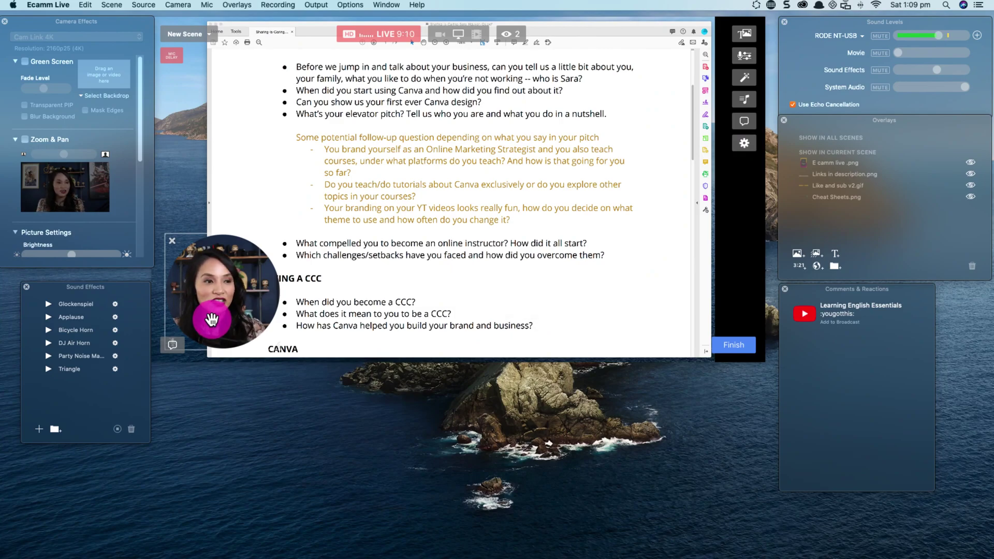
drag(211, 319, 244, 297)
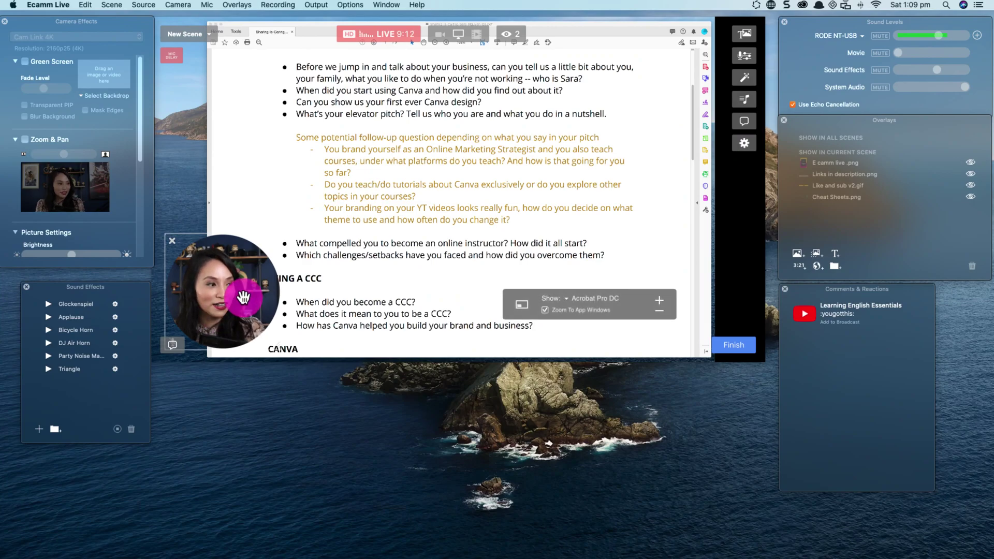
Return the broadcast to the full camera view and slightly lower the RODE NT-USB microphone level.
click(440, 34)
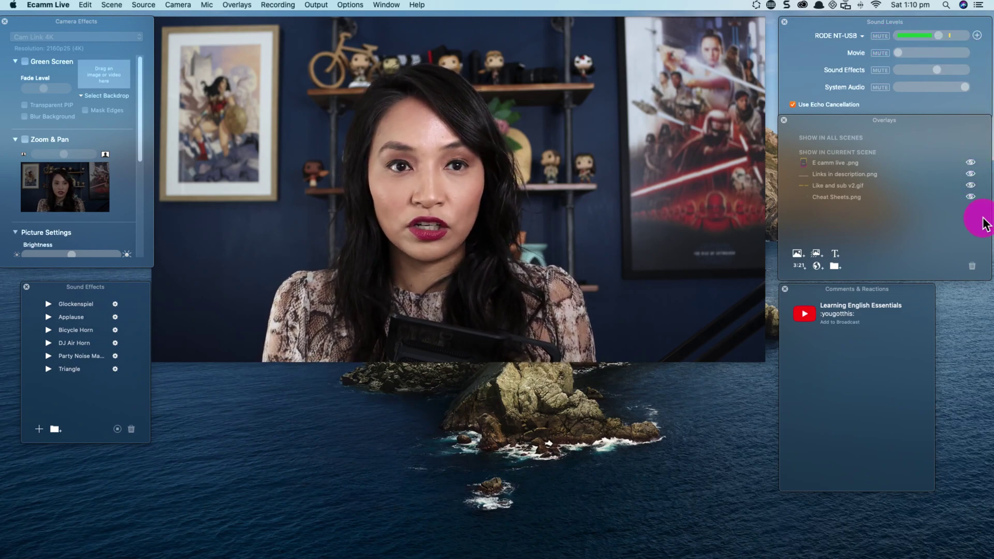
click(937, 34)
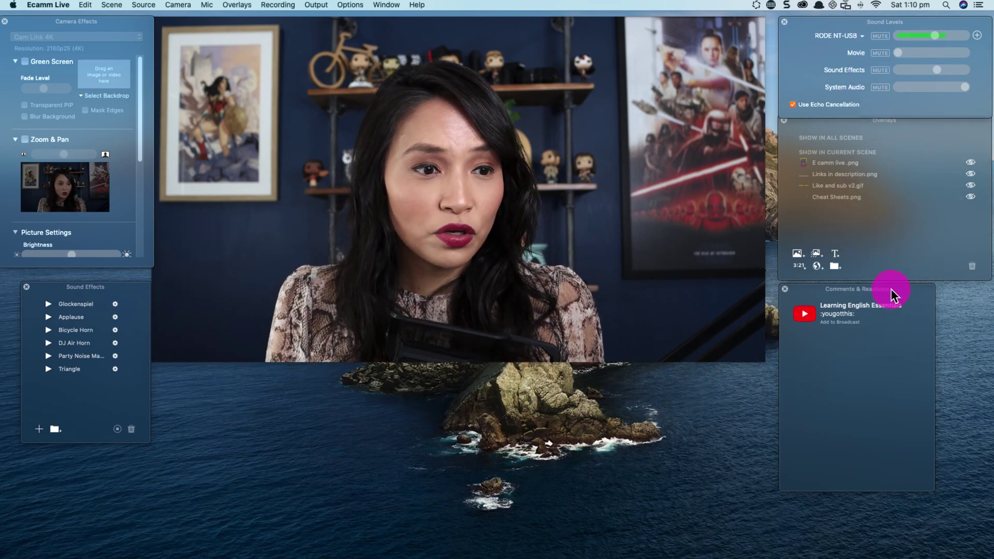
Move the Comments & Reactions and Overlays windows downward so they are spaced apart below Sound Levels.
drag(891, 289, 892, 329)
click(904, 191)
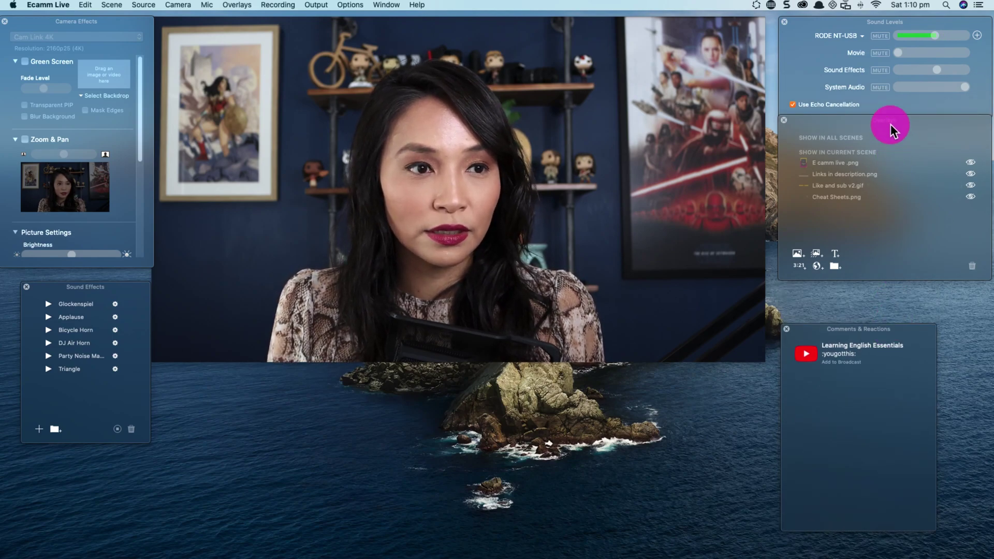
drag(891, 124, 890, 142)
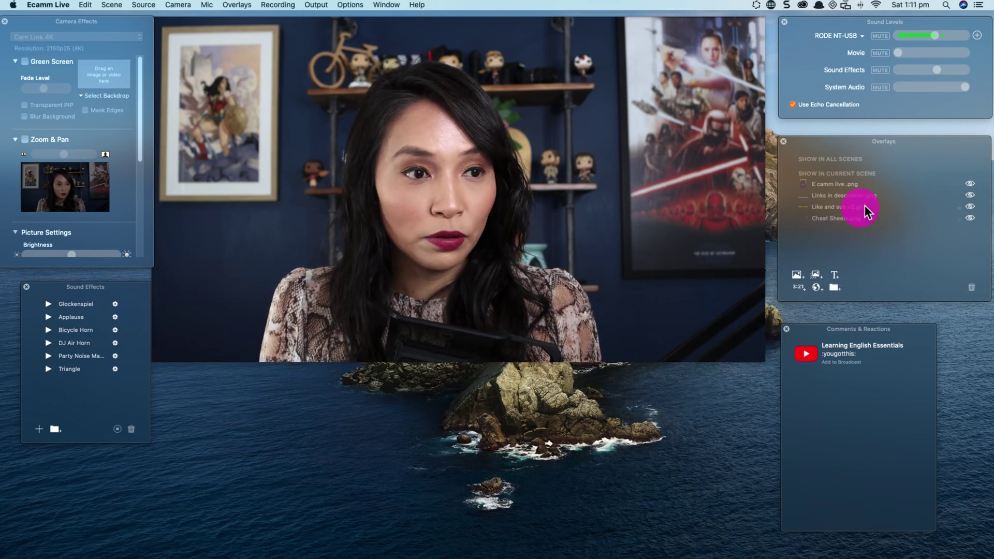
Show the "E camm live .png" overlay, resize and reposition it on the right side of the scene, and hide it again.
click(970, 184)
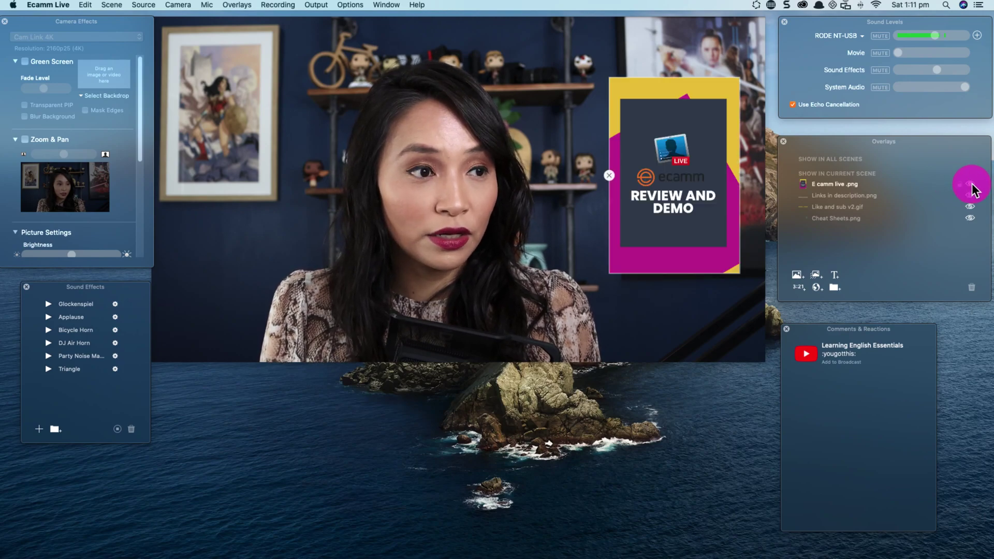
drag(732, 276, 701, 242)
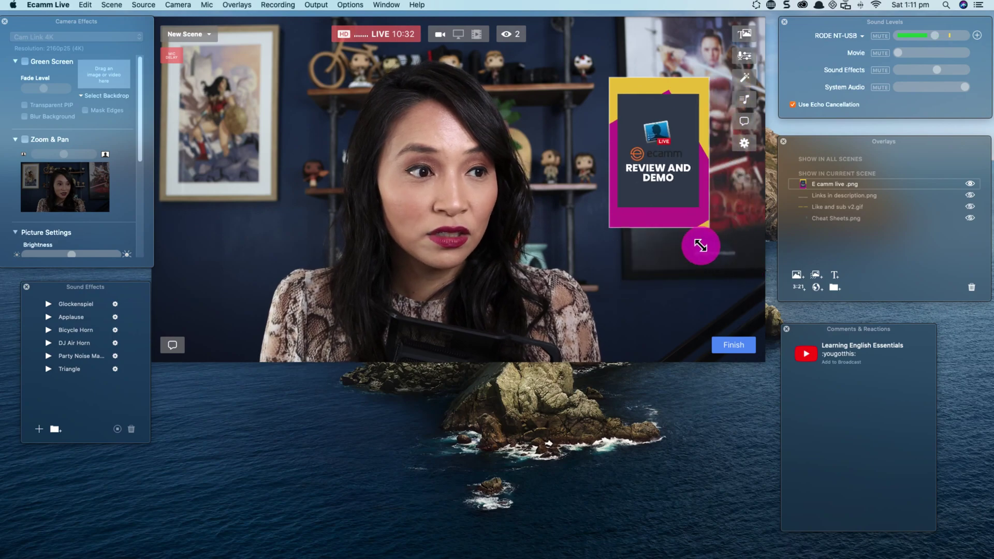
drag(690, 209, 270, 234)
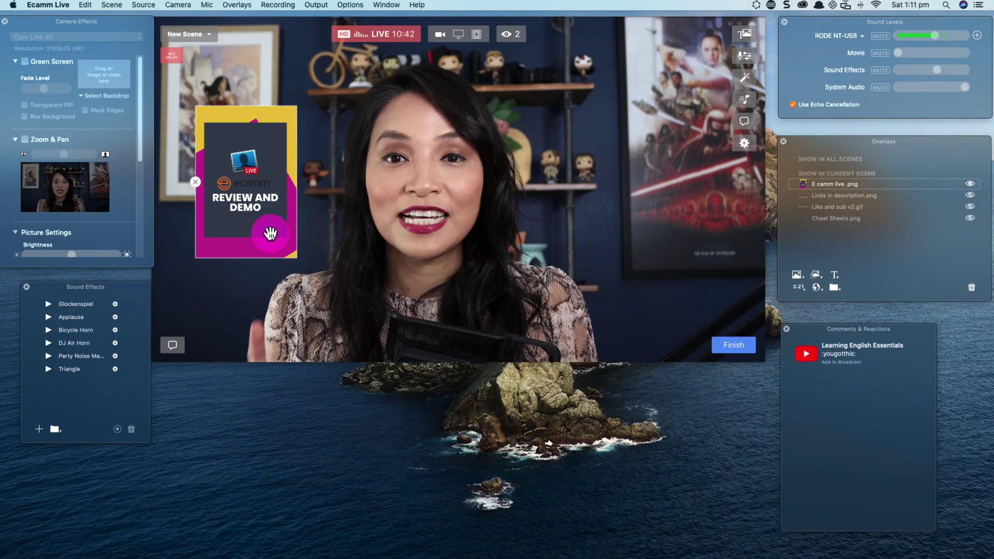
drag(291, 254, 705, 240)
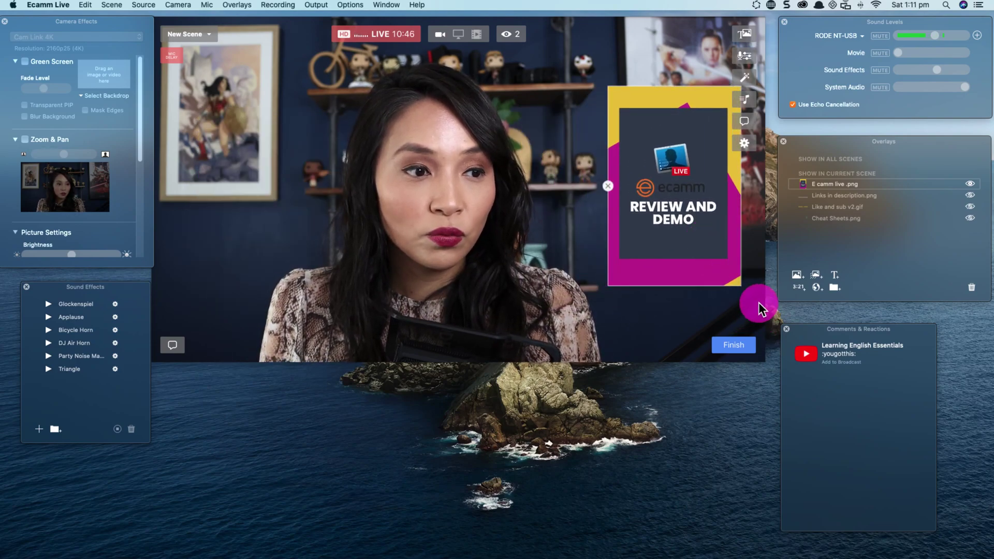
mouse_move(732, 282)
mouse_down()
mouse_move(697, 257)
mouse_move(706, 238)
mouse_move(743, 274)
mouse_up()
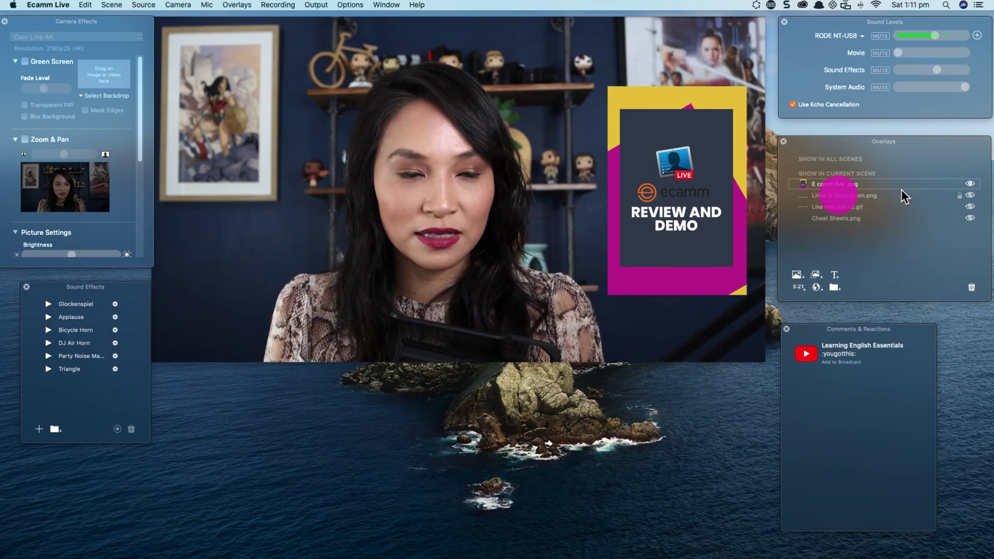
click(971, 186)
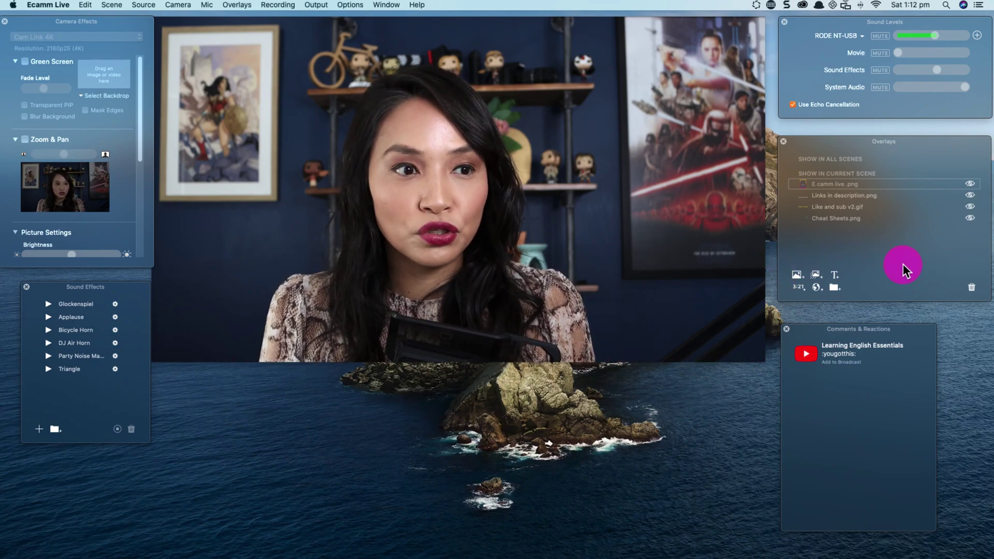
Add a fixed-position text overlay reading "Adding some text" in Helvetica Regular, size 48, with a shadow and pink background.
click(834, 275)
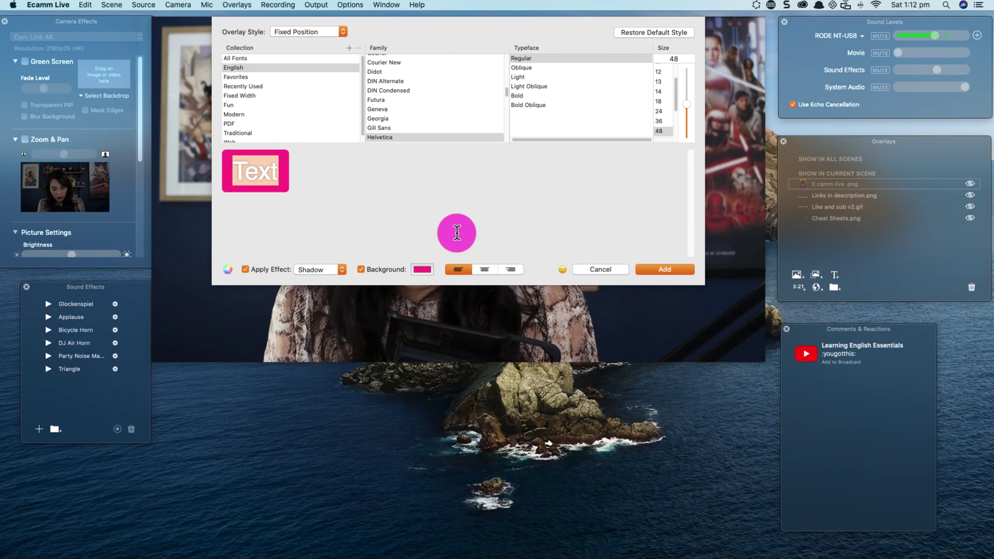
text(Adding some text)
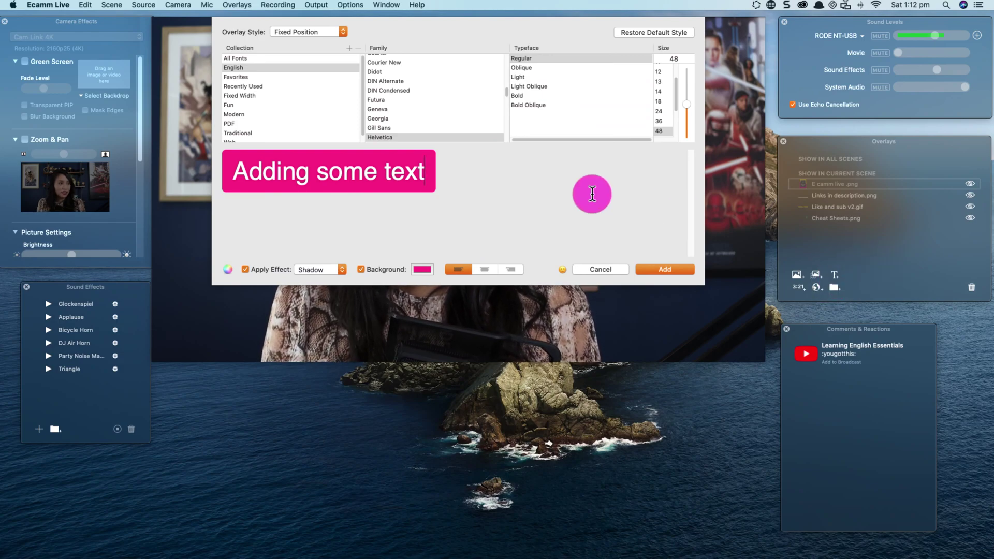
scroll(402, 124, down, 3)
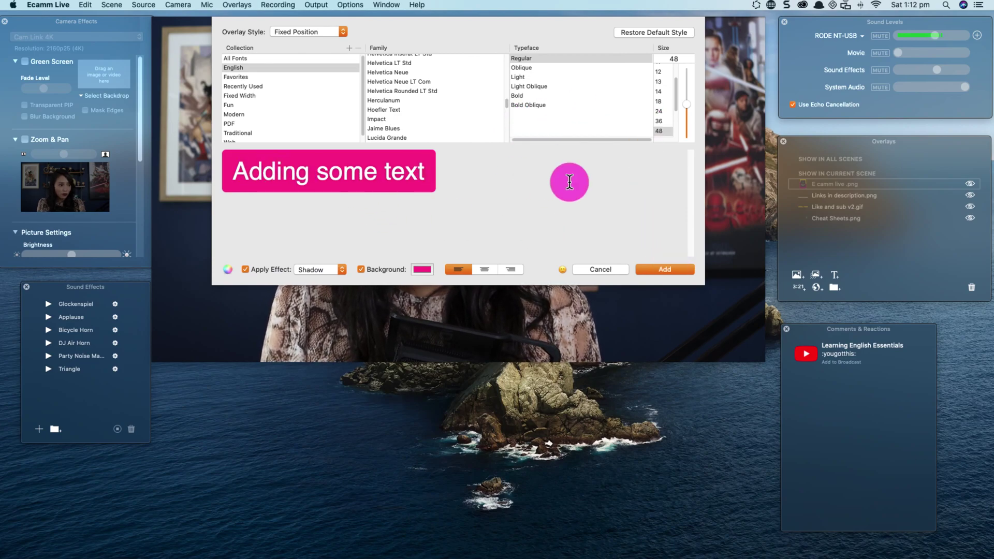
click(424, 269)
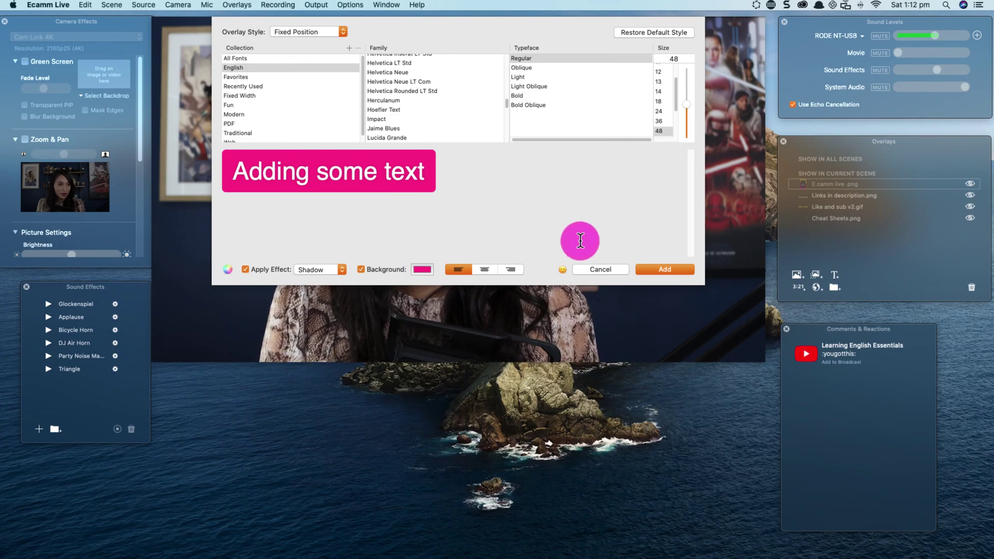
click(673, 268)
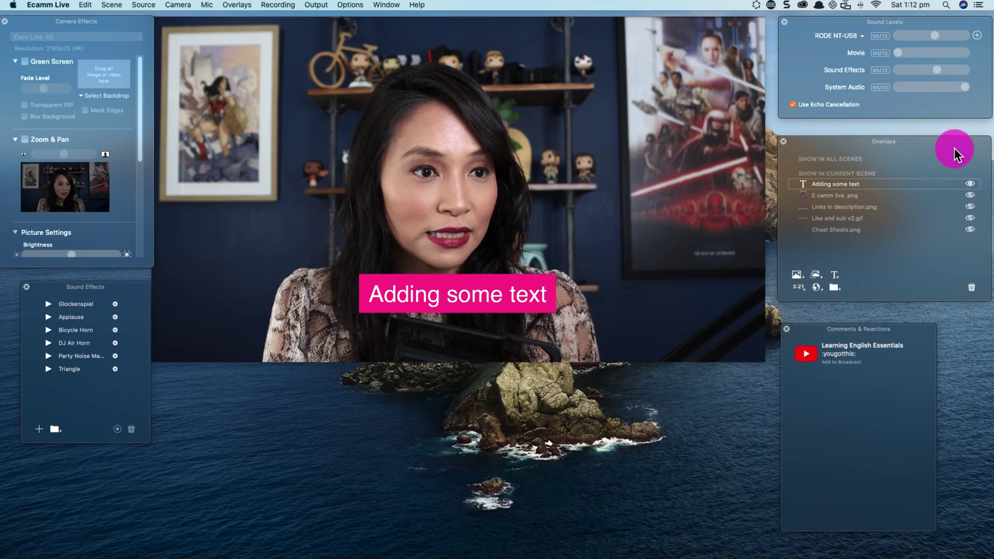
Reposition the "Adding some text" overlay in the lower-right area of the scene, then hide it.
drag(500, 290, 409, 300)
drag(348, 311, 655, 309)
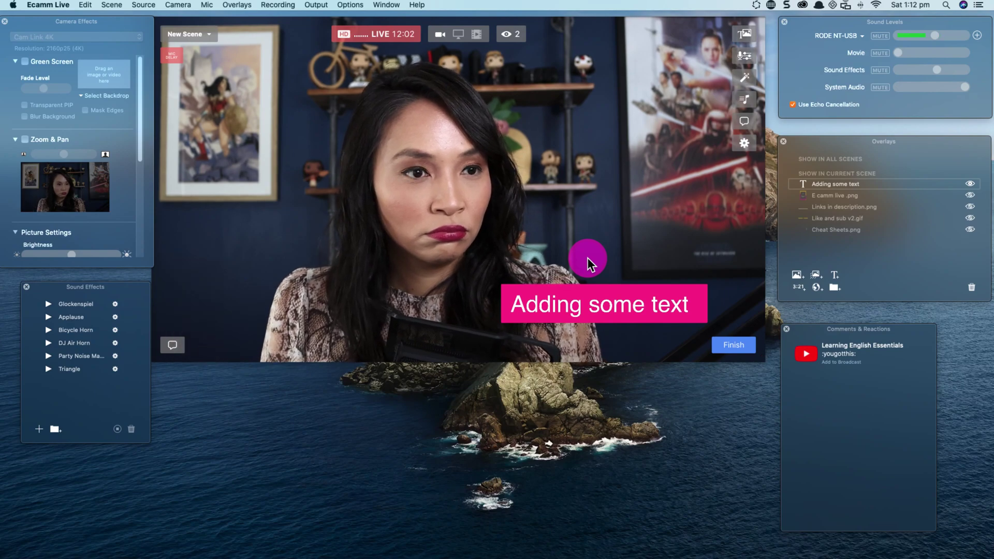
drag(596, 296, 626, 284)
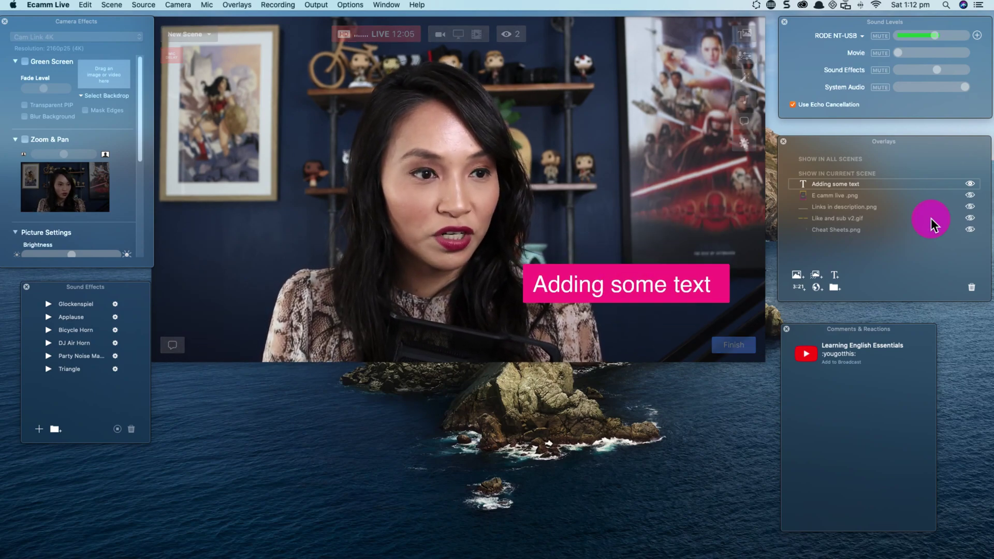
click(970, 185)
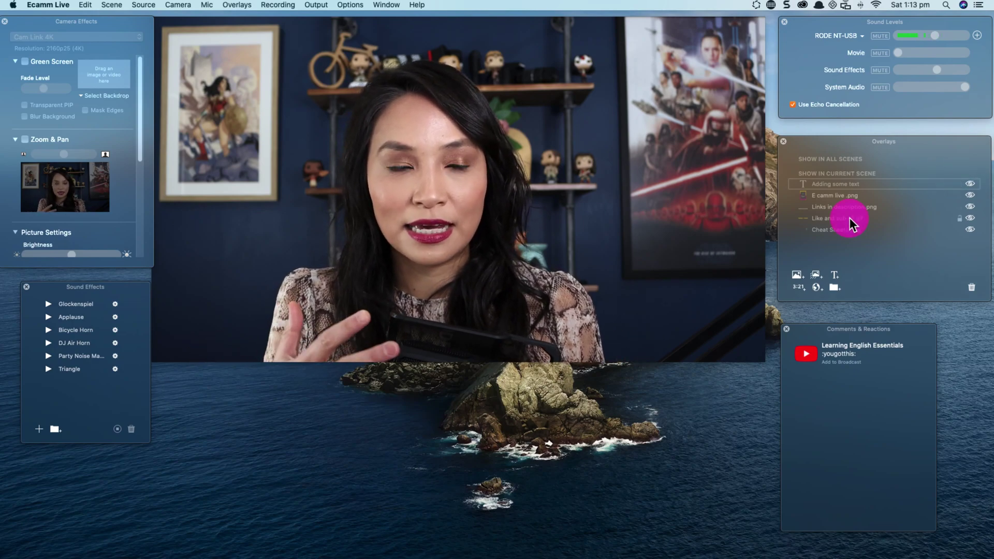
Play the Applause sound effect and look over the Camera Effects settings.
mouse_move(639, 260)
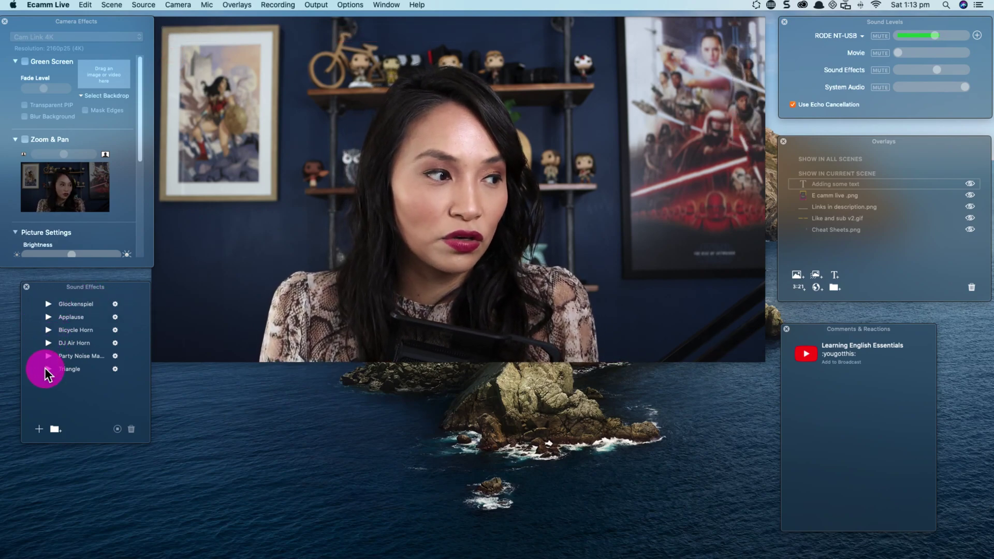
click(48, 317)
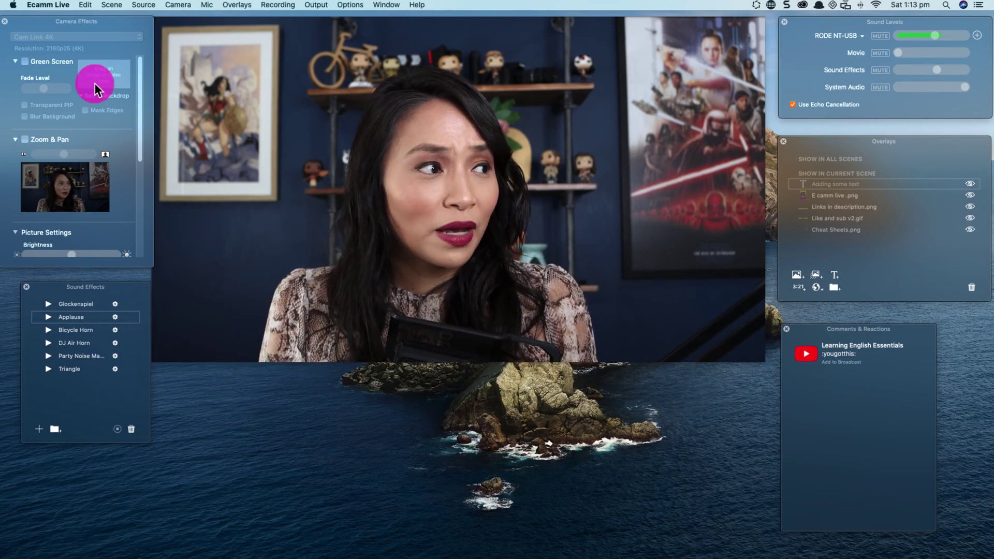
drag(138, 155, 139, 119)
mouse_move(304, 144)
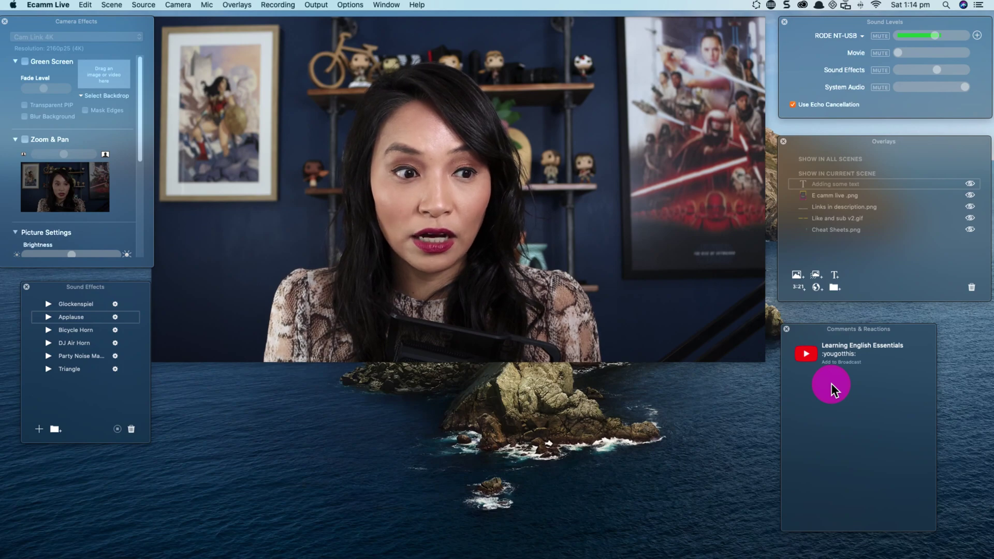
Move the Comments & Reactions window up beneath Overlays, then show the ":yougotthis:" viewer comment on the broadcast and remove it again.
drag(818, 328, 814, 310)
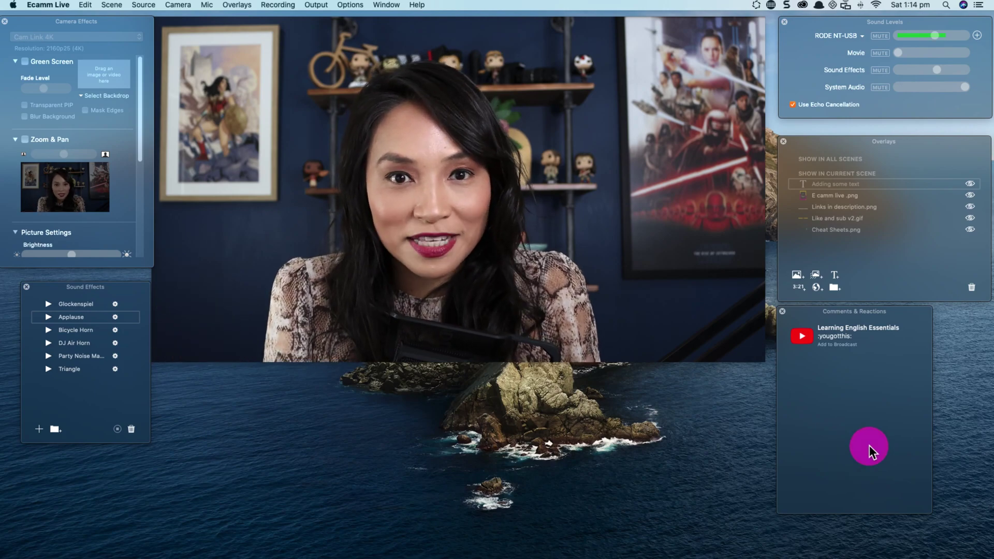
click(842, 345)
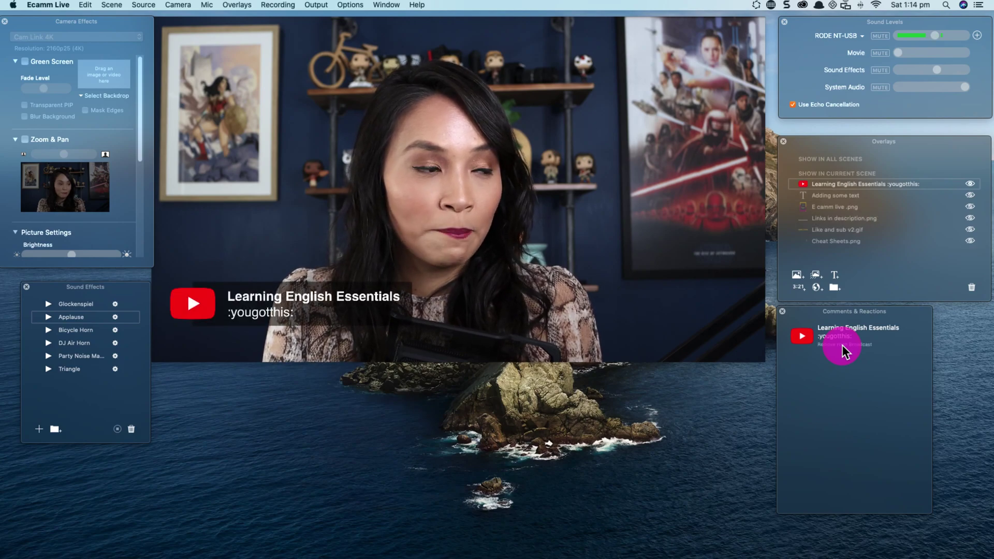
click(842, 345)
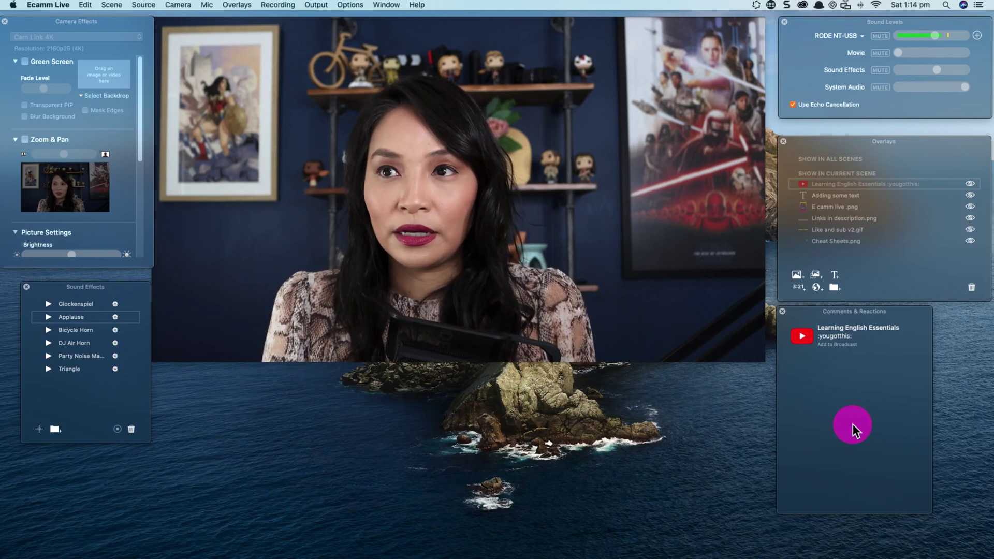
Open the Scenes window, place it below the video preview to review the scene list, and close it.
mouse_move(409, 333)
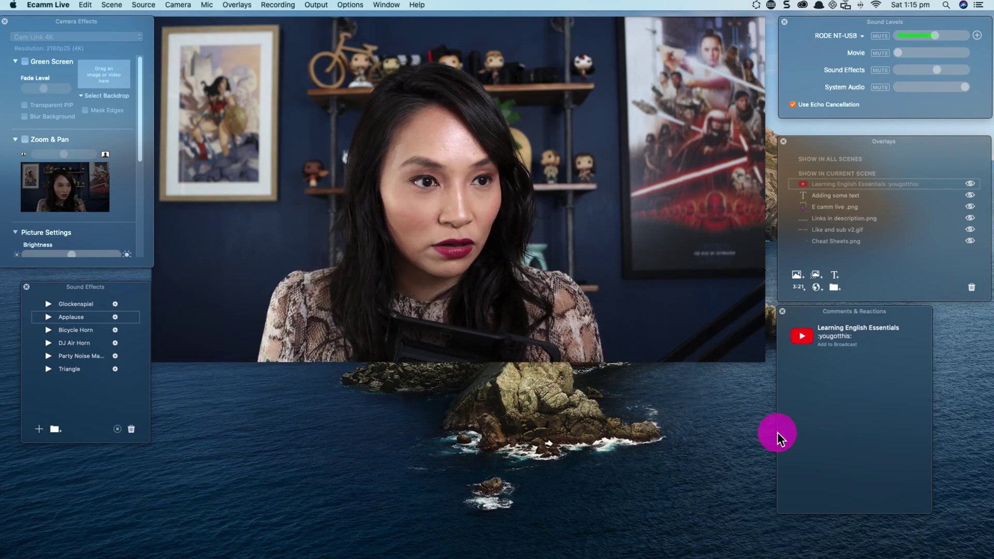
mouse_move(456, 214)
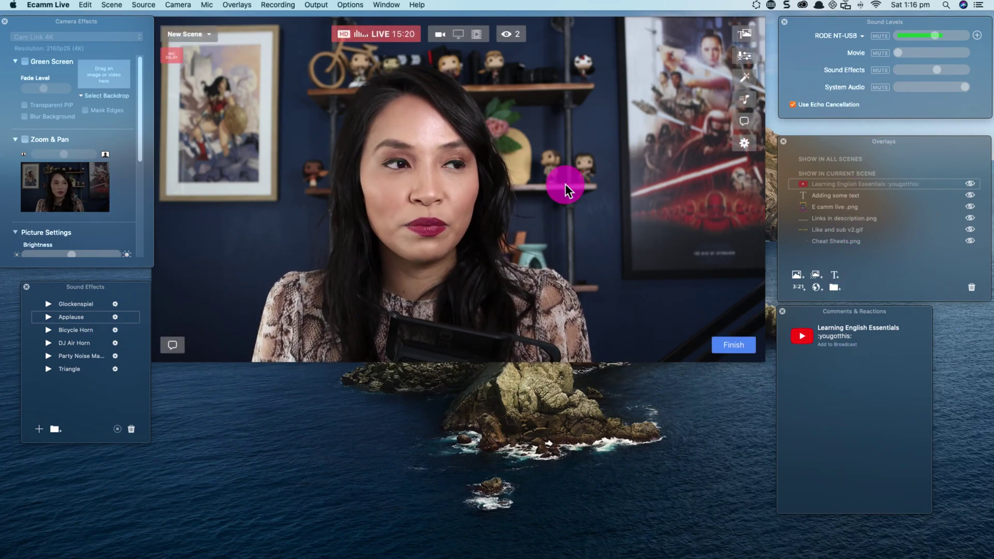
click(391, 6)
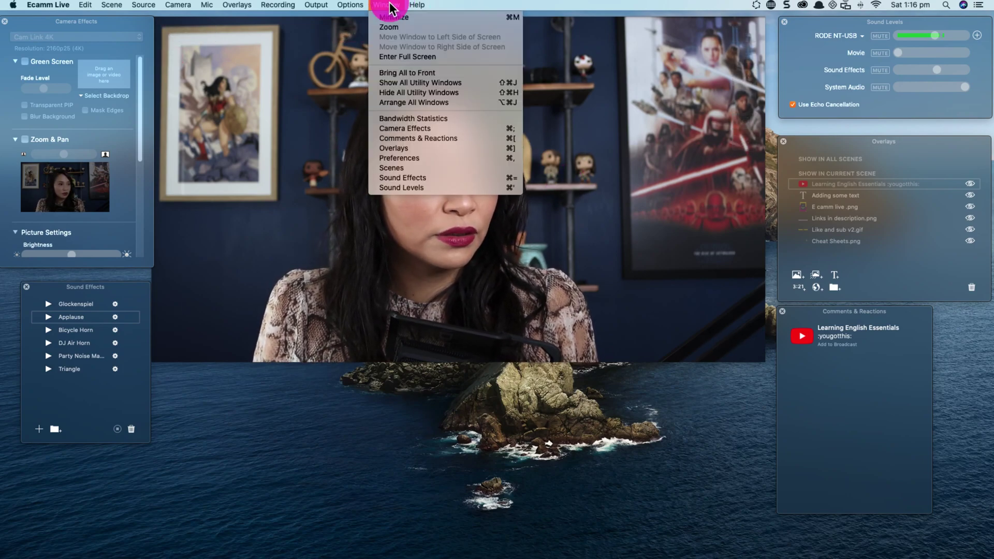
click(412, 169)
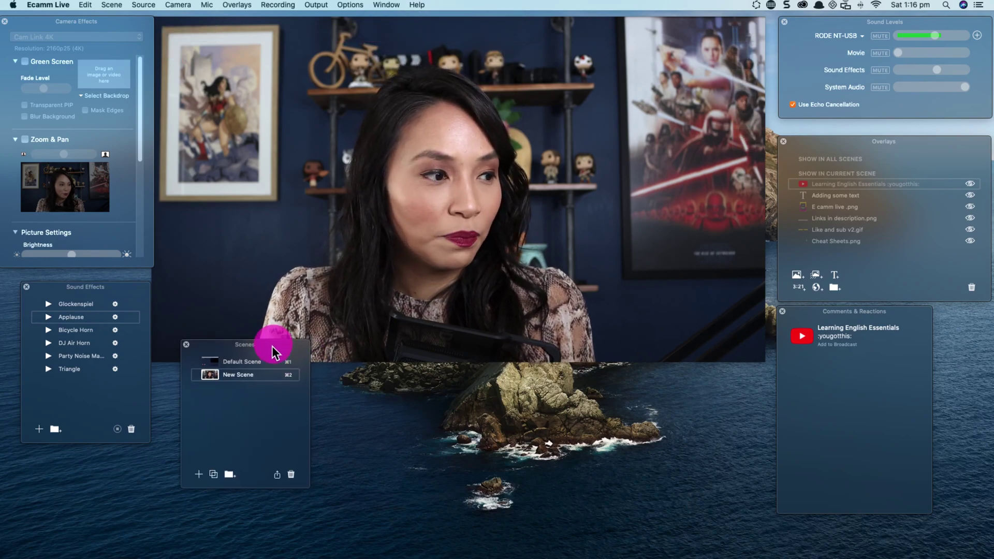
drag(269, 343, 254, 376)
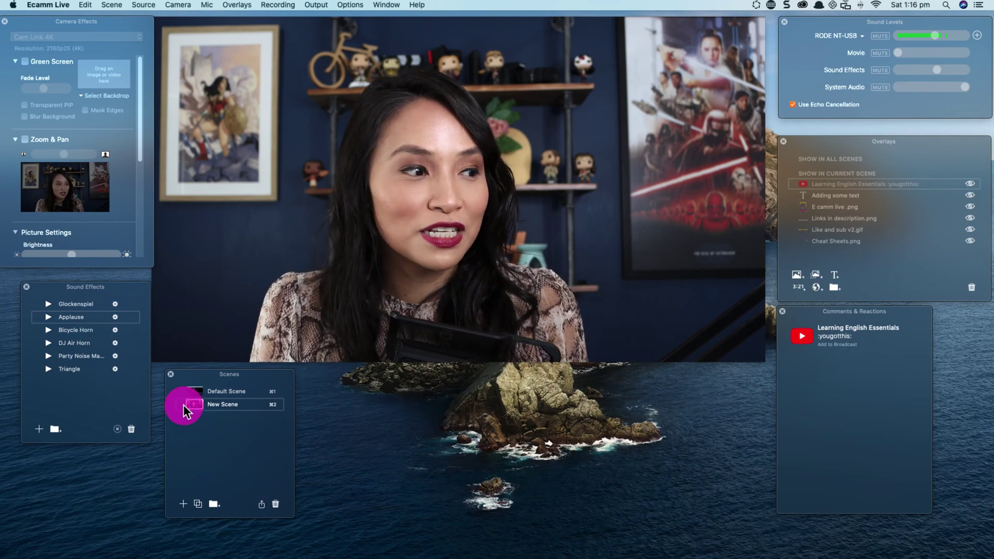
click(171, 374)
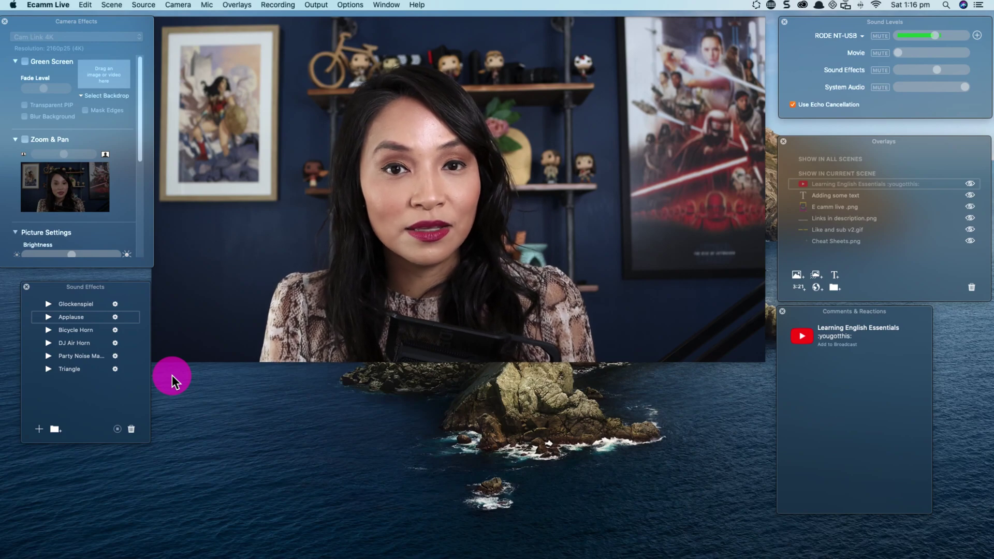
Review the broadcast recording options and the stream and scene options, including Live Demo Mode.
mouse_move(428, 238)
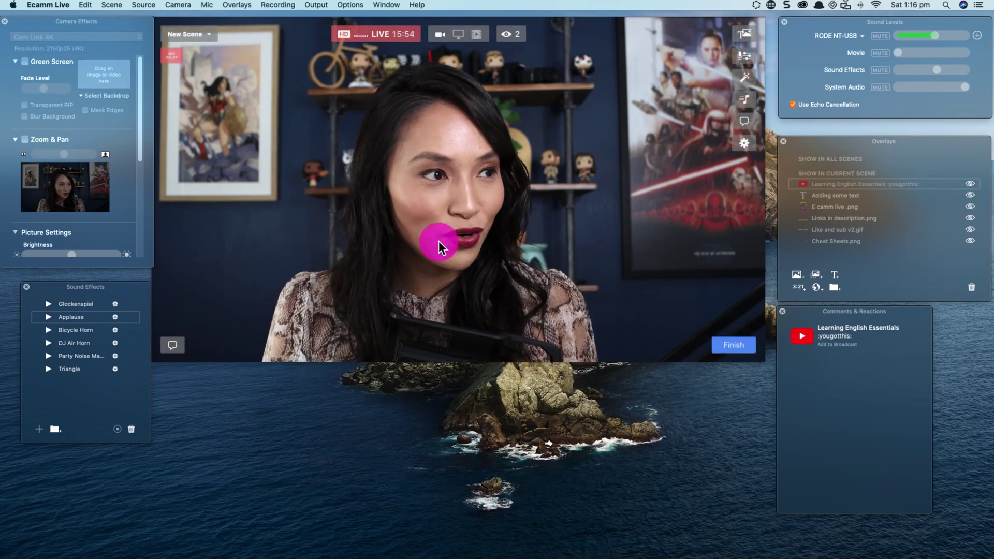
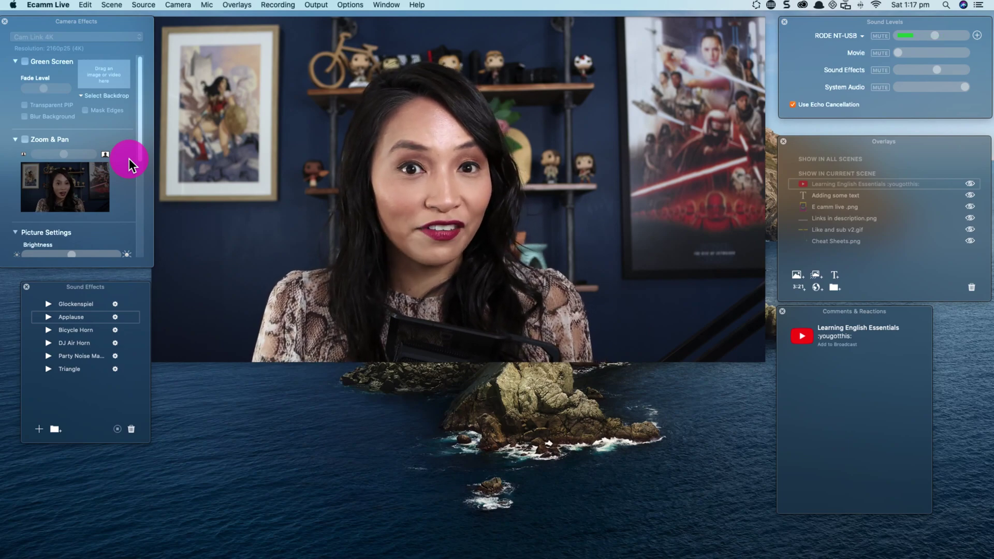
mouse_move(262, 138)
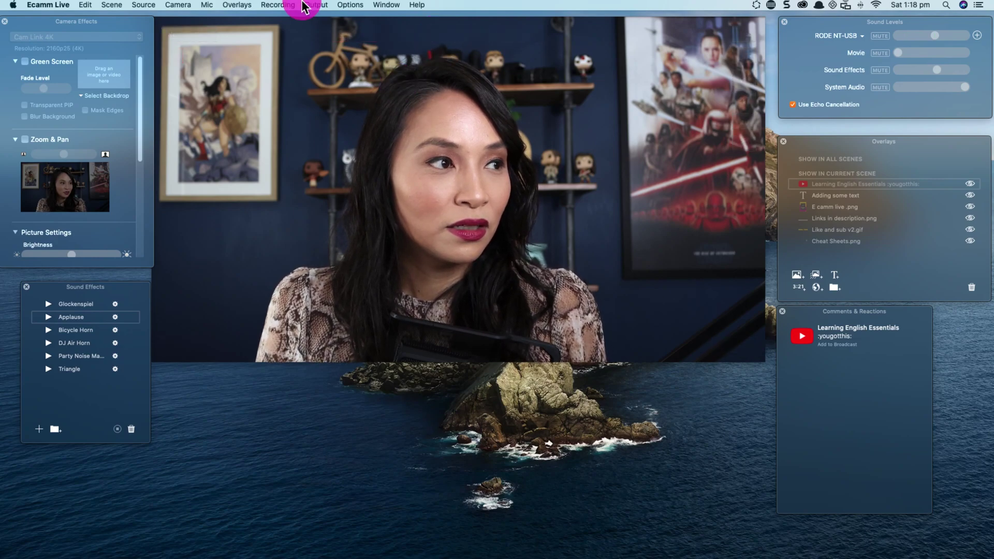
click(277, 5)
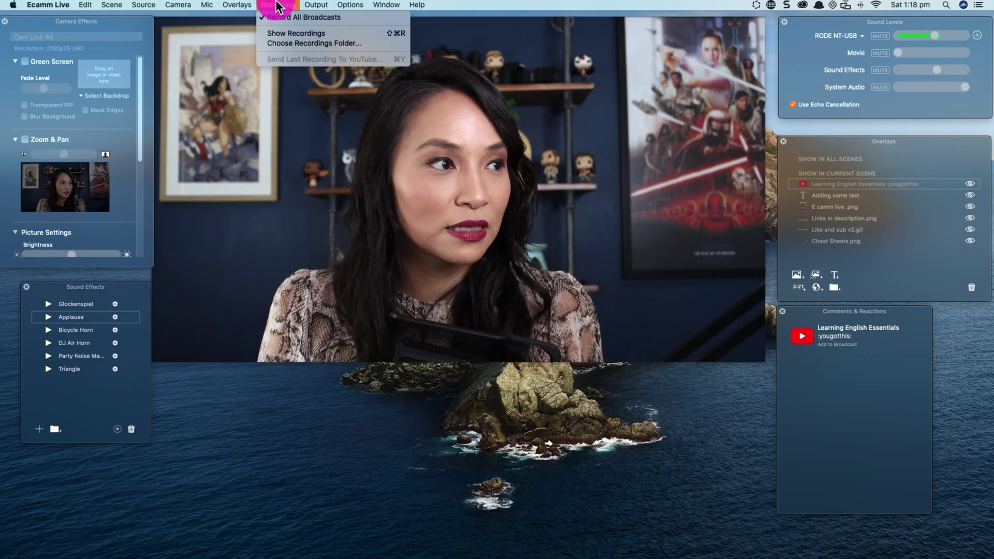
click(346, 5)
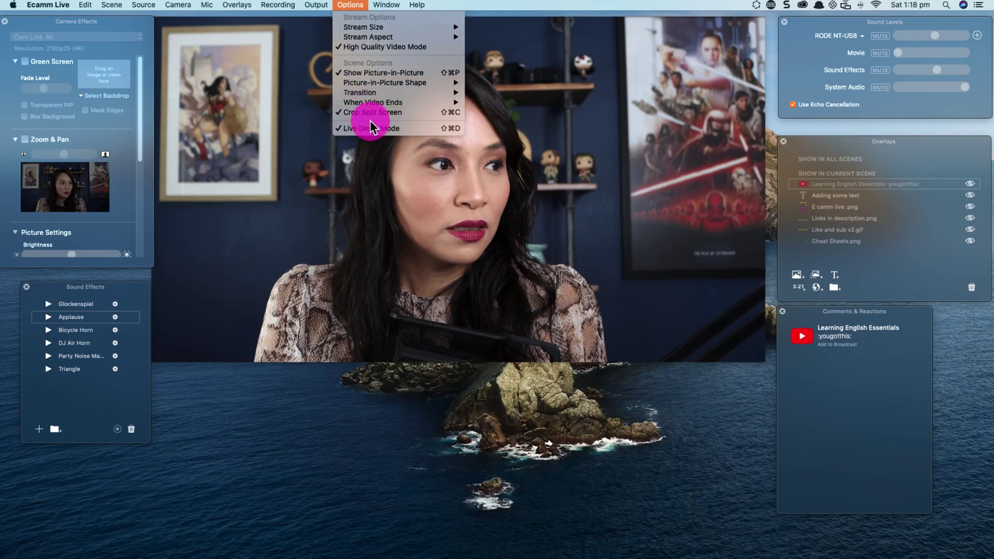